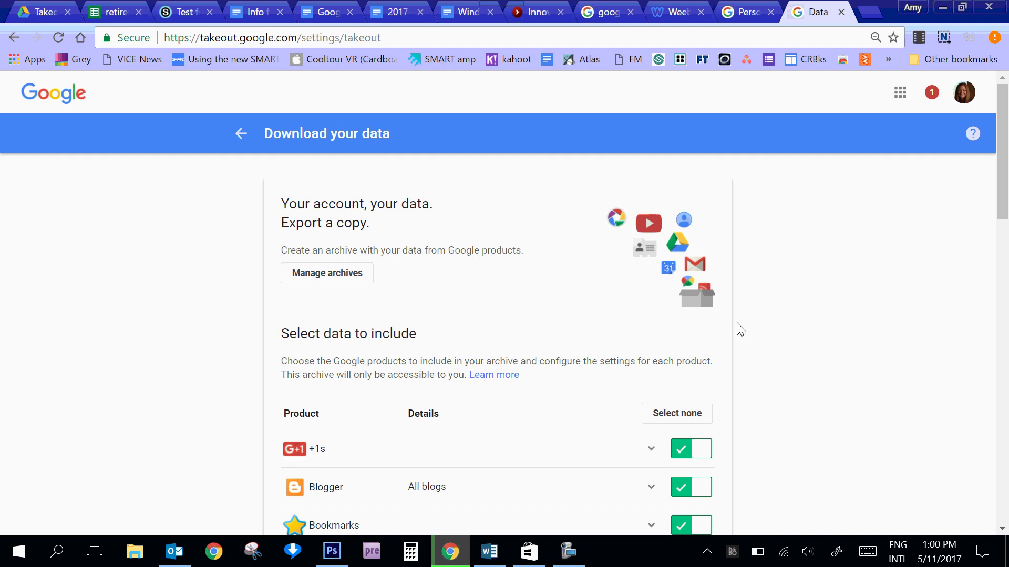
- Deselect every product in the Takeout list with Select none
left_click_drag(1004, 193, 997, 309)
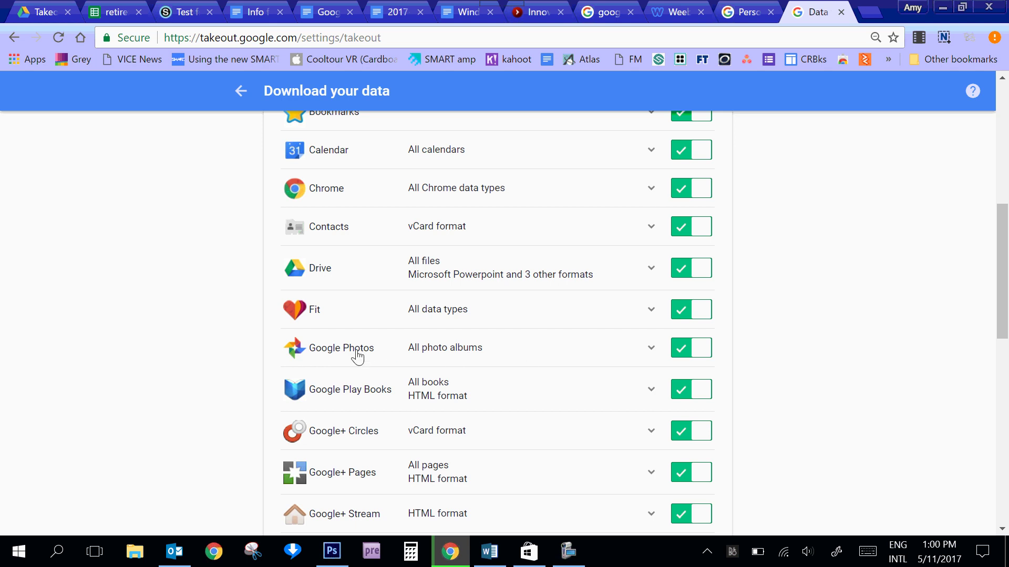
scroll(748, 268, "up", 2)
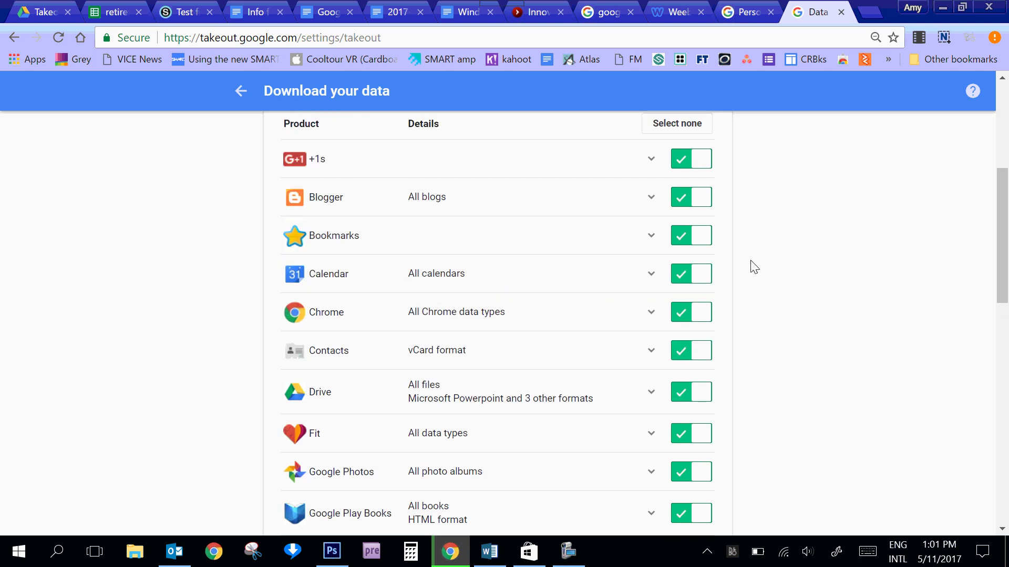
scroll(754, 267, "up", 5)
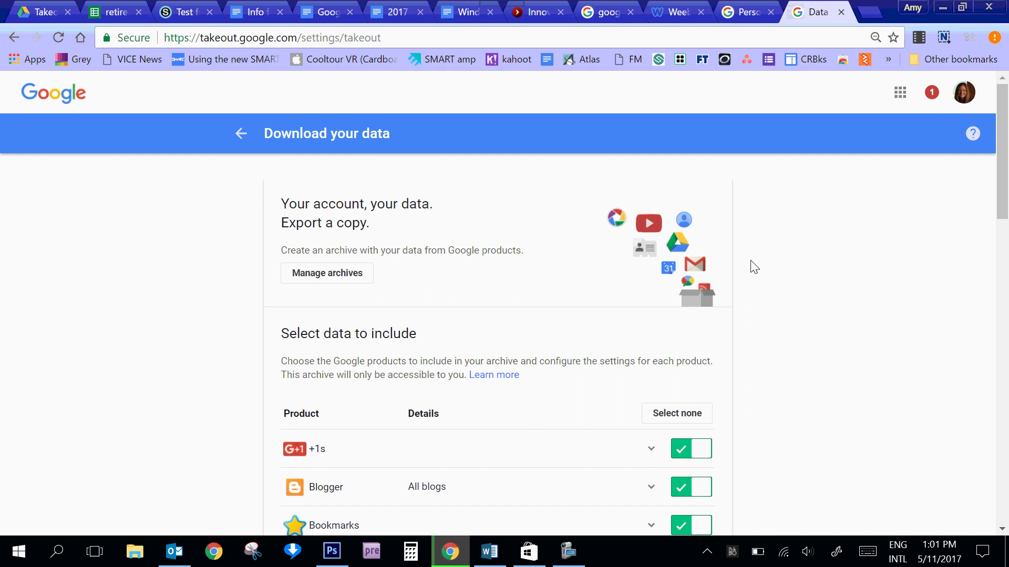
scroll(754, 267, "down", 4)
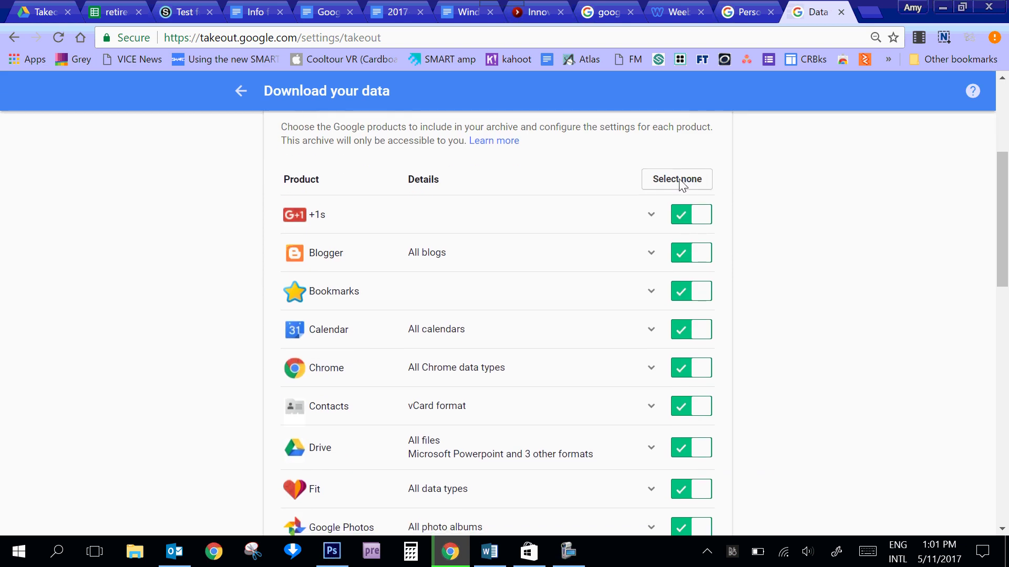
left_click(681, 181)
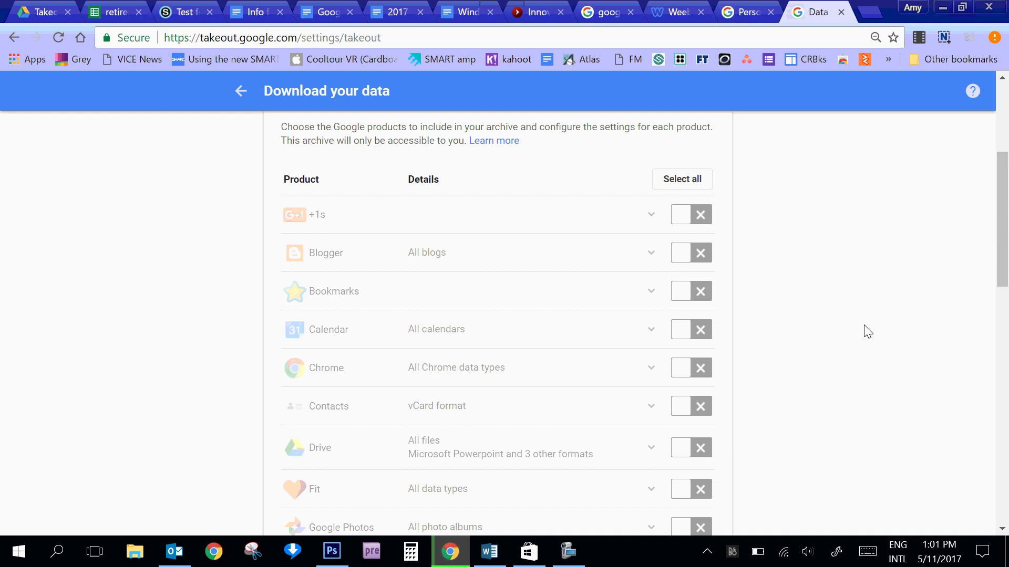
- Switch on Drive, Google Photos and Mail for the archive
scroll(868, 331, "down", 3)
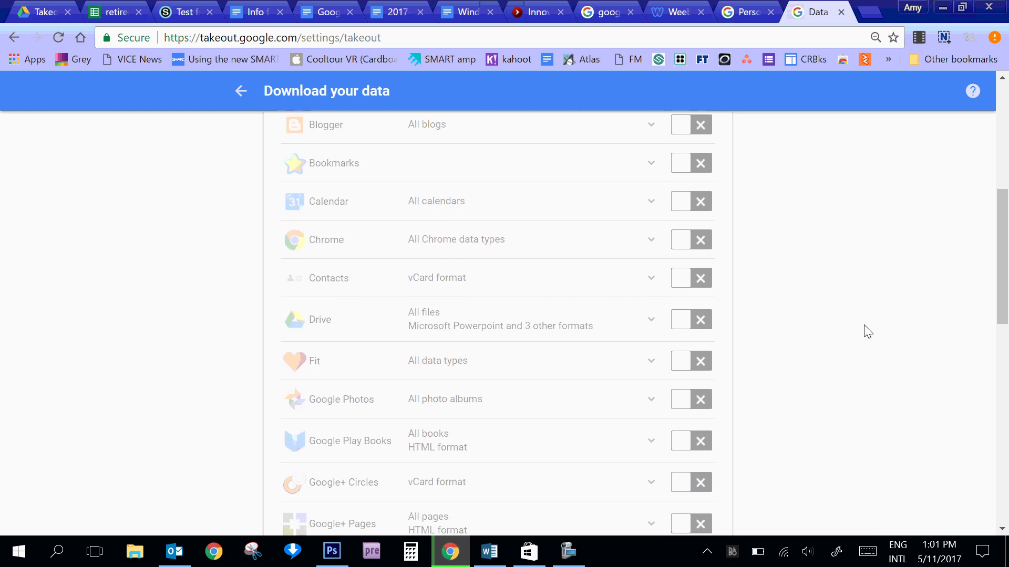
scroll(868, 331, "down", 1)
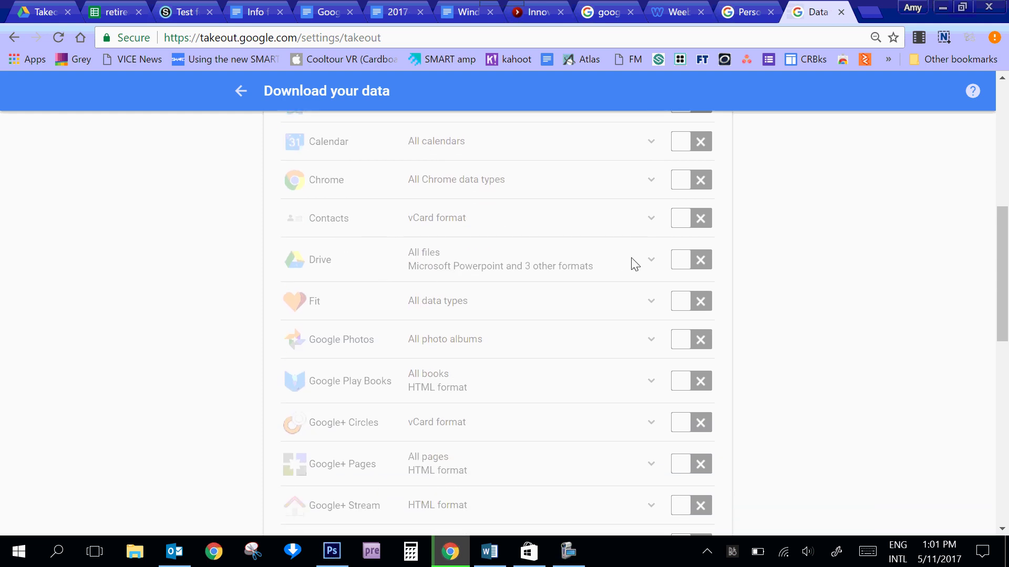
left_click(678, 263)
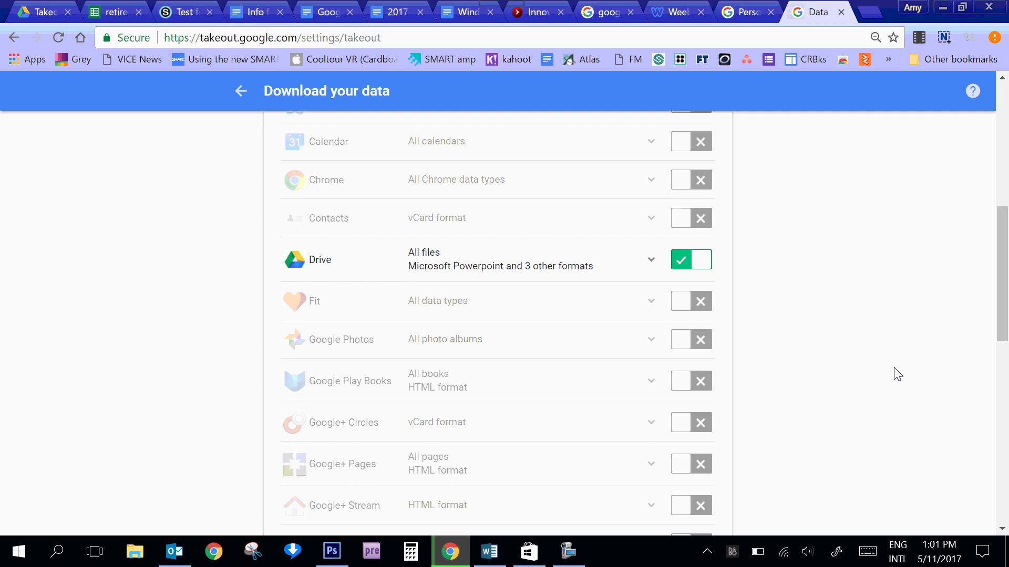
scroll(851, 395, "down", 2)
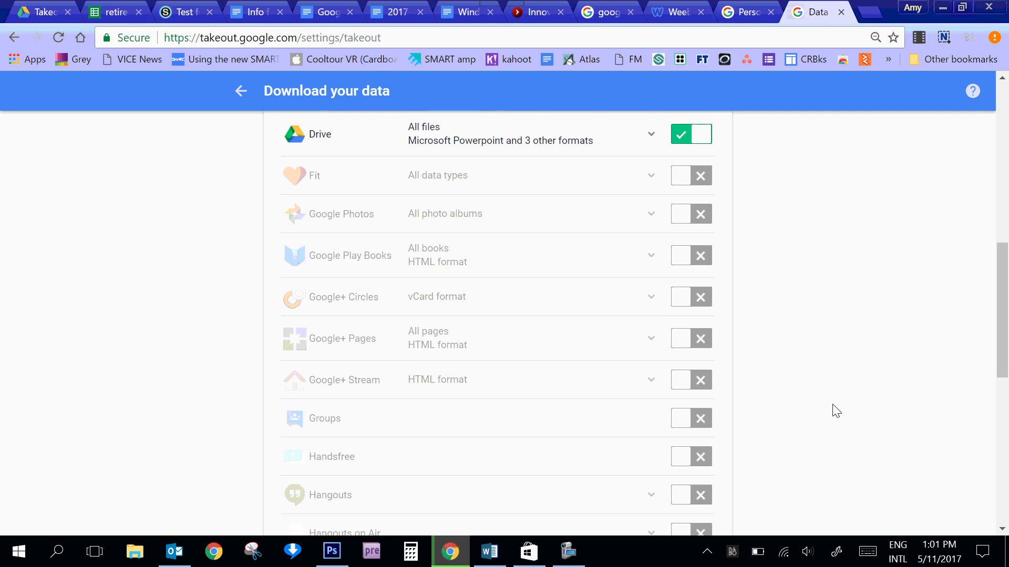
scroll(835, 411, "down", 2)
scroll(836, 411, "up", 2)
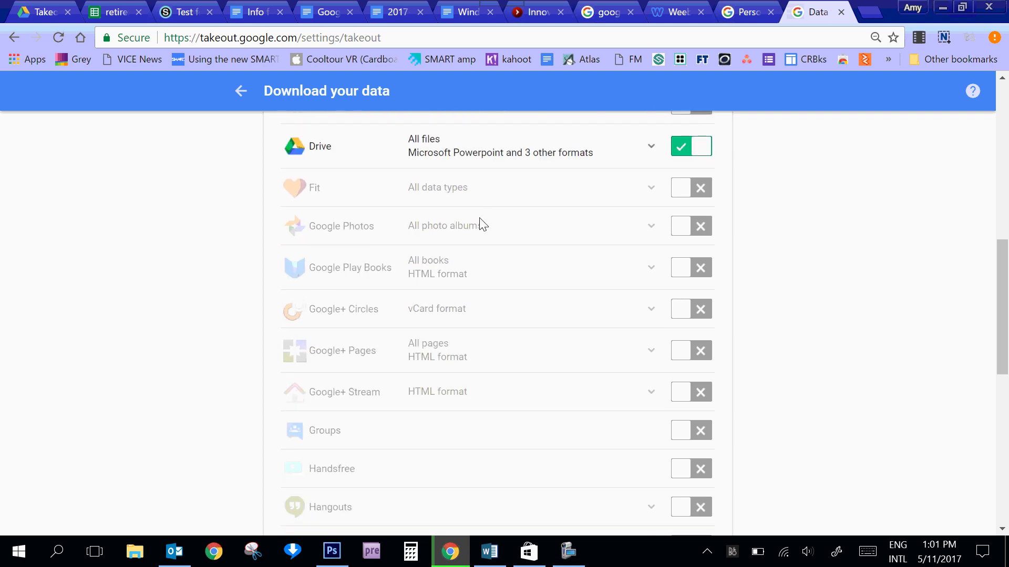
left_click(684, 227)
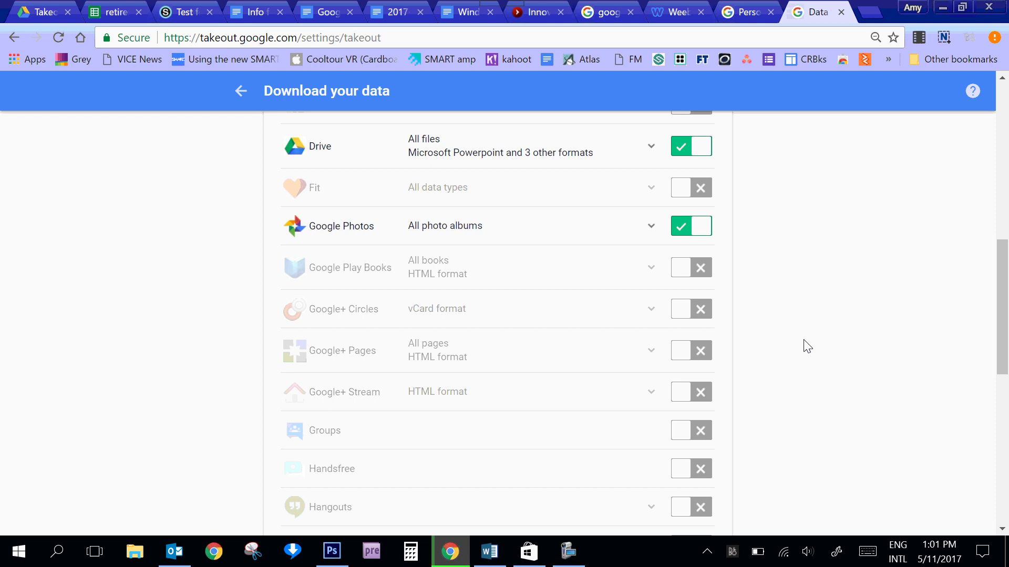
scroll(804, 344, "down", 4)
scroll(808, 347, "down", 3)
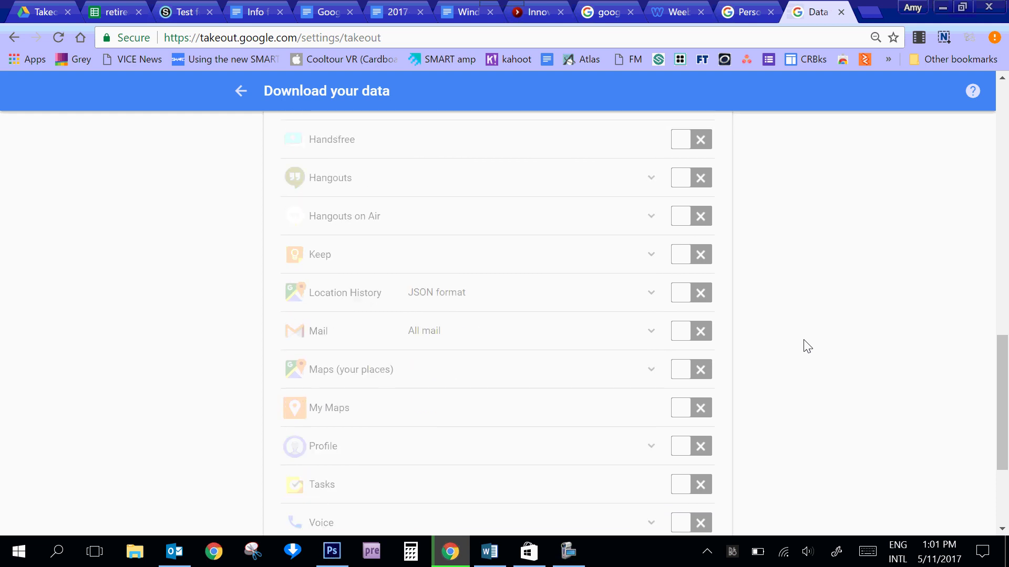
left_click(679, 295)
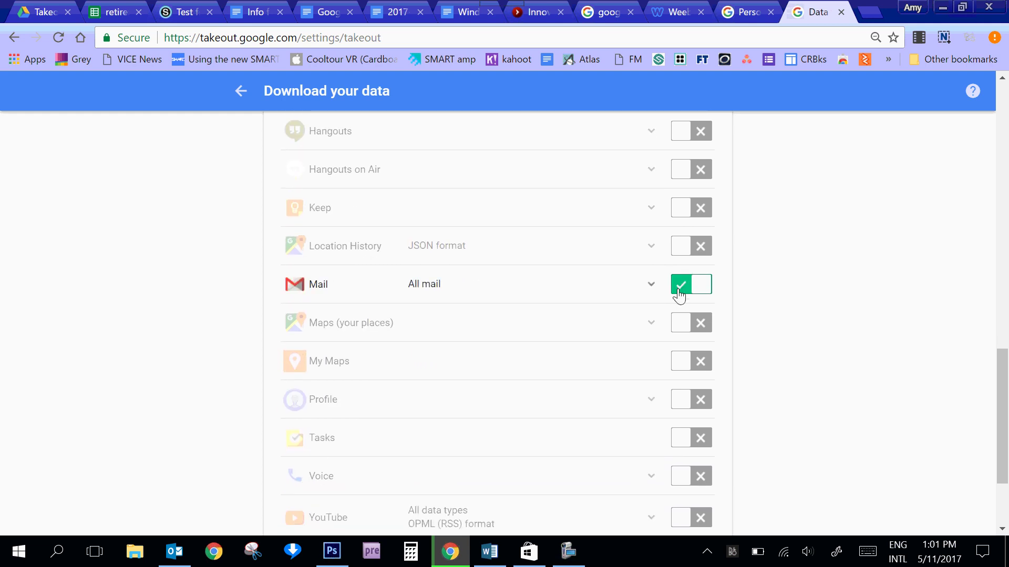
- Confirm the three selected products and continue to the archive format step
scroll(790, 414, "down", 3)
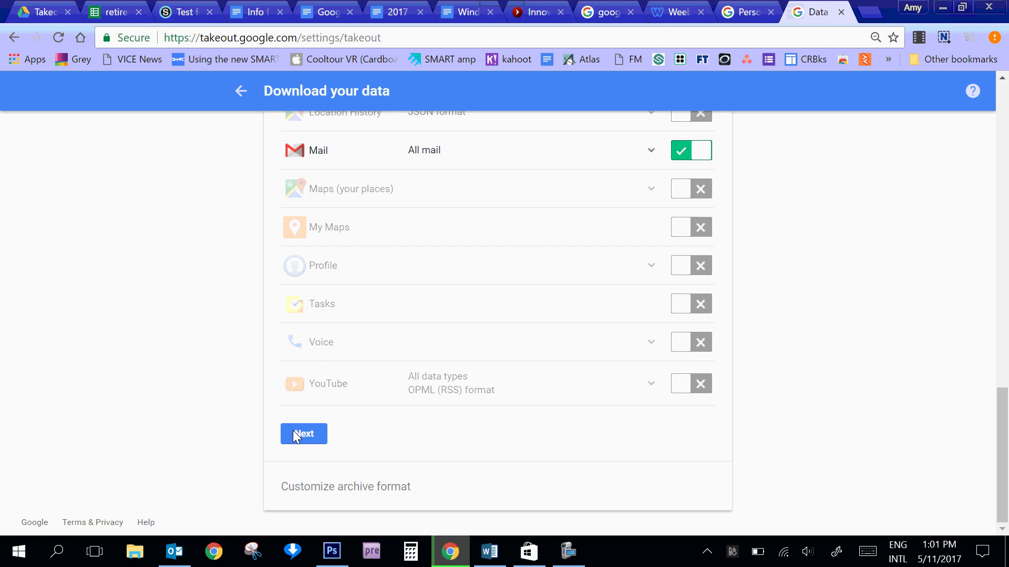
scroll(851, 237, "up", 10)
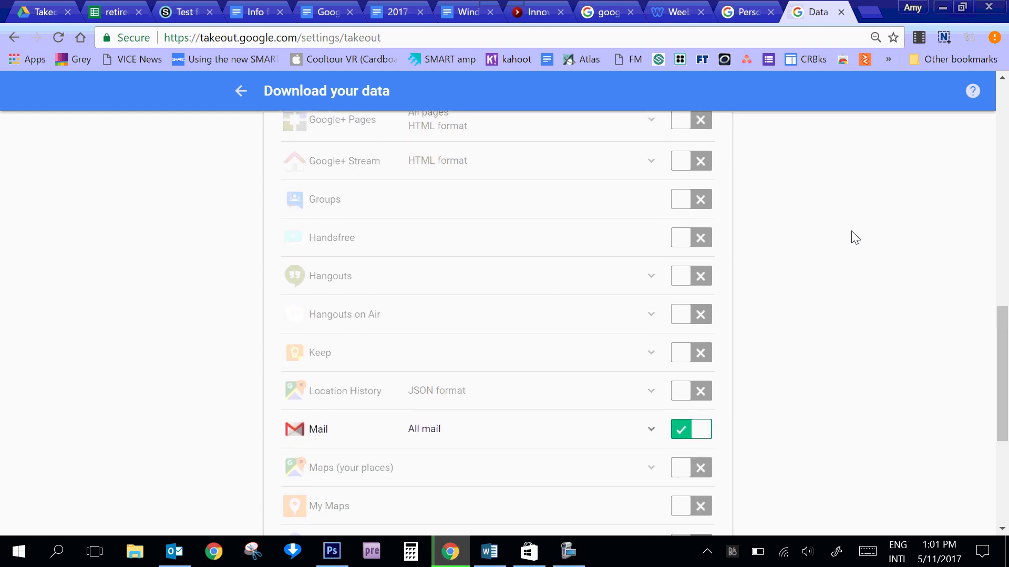
scroll(852, 235, "down", 5)
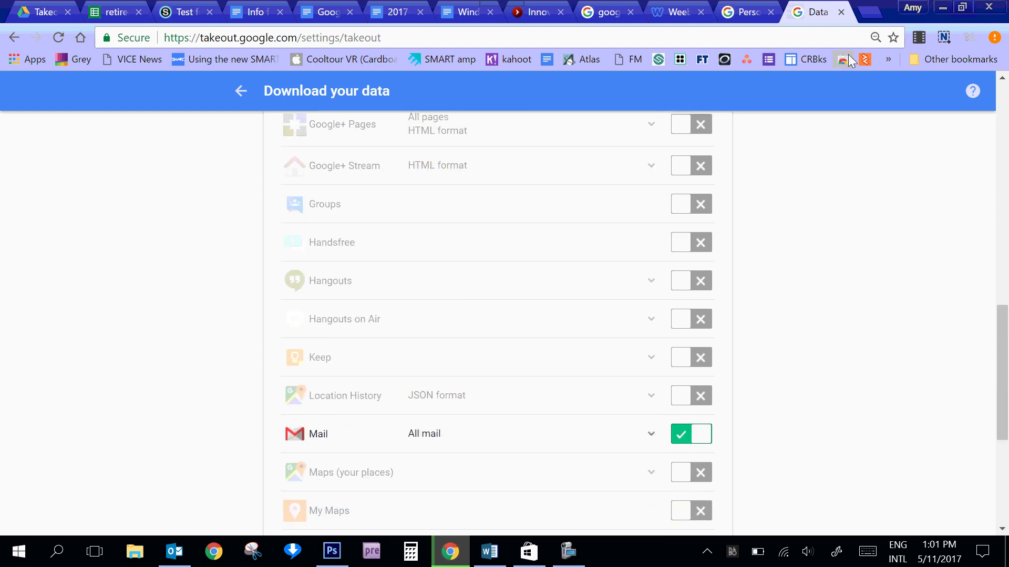
scroll(915, 304, "down", 5)
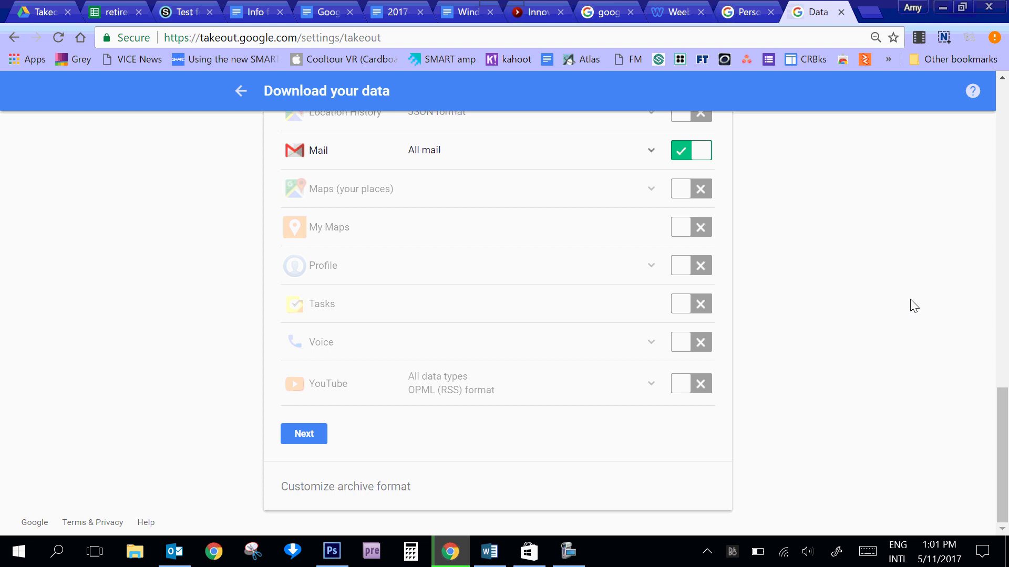
left_click(301, 435)
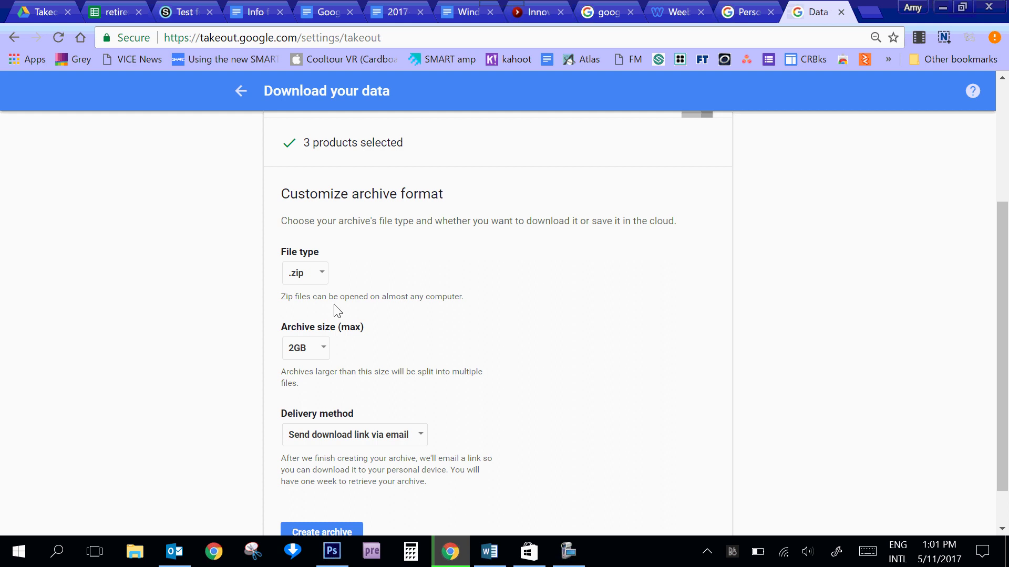
left_click(319, 279)
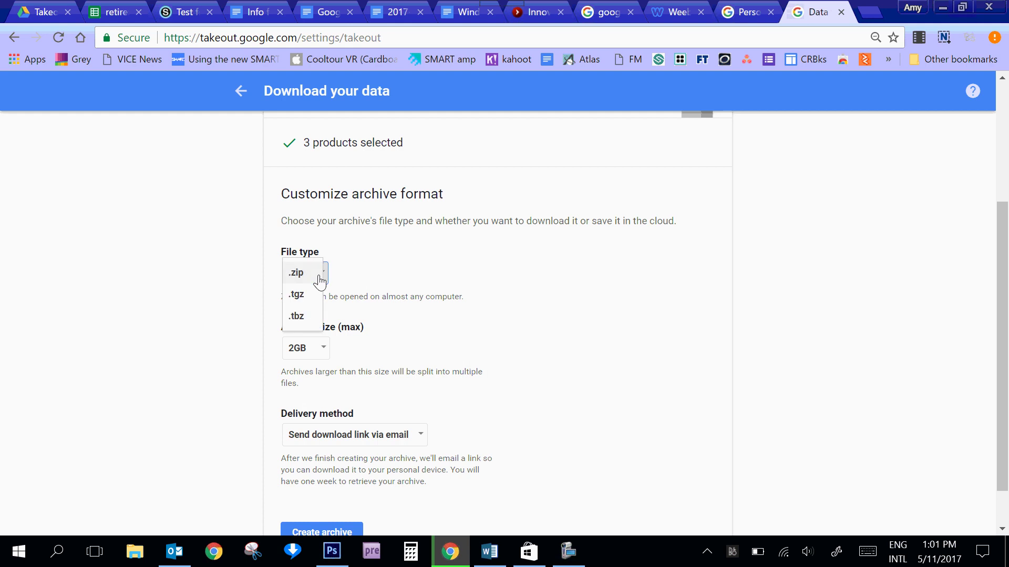
left_click(318, 278)
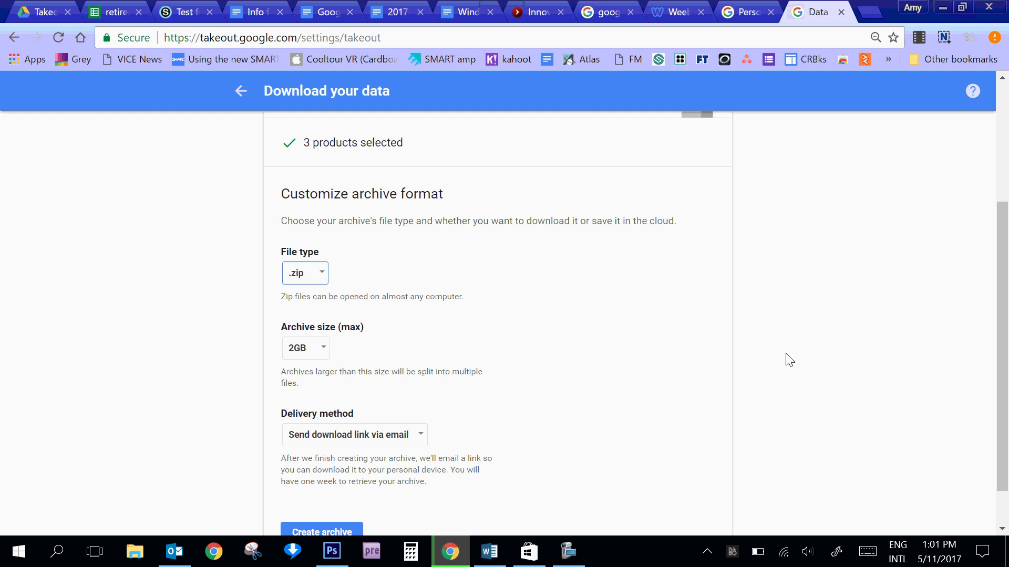
scroll(788, 360, "down", 1)
scroll(788, 359, "down", 1)
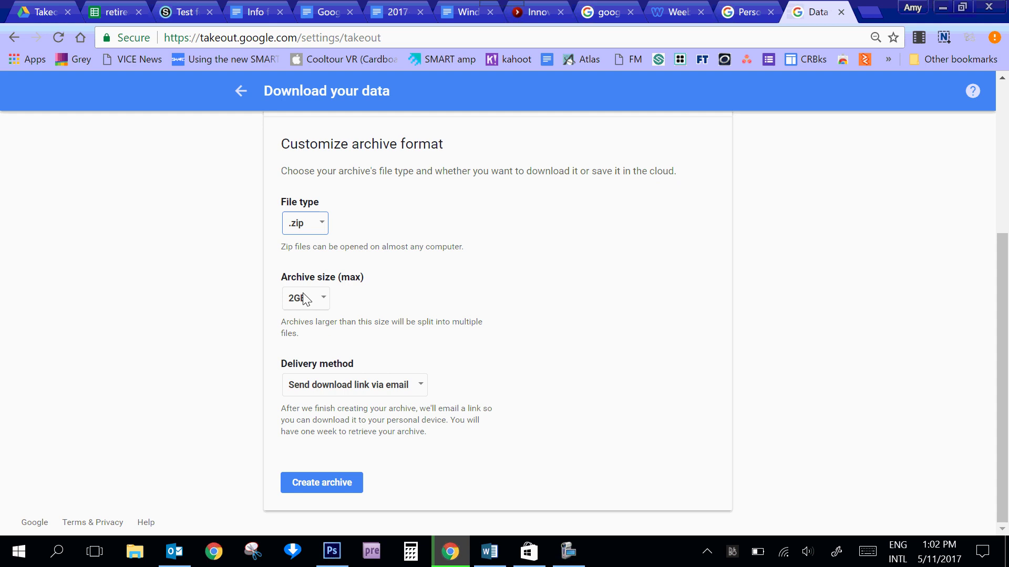
- Try a 10GB maximum archive size, then set it back to 2GB
left_click(317, 301)
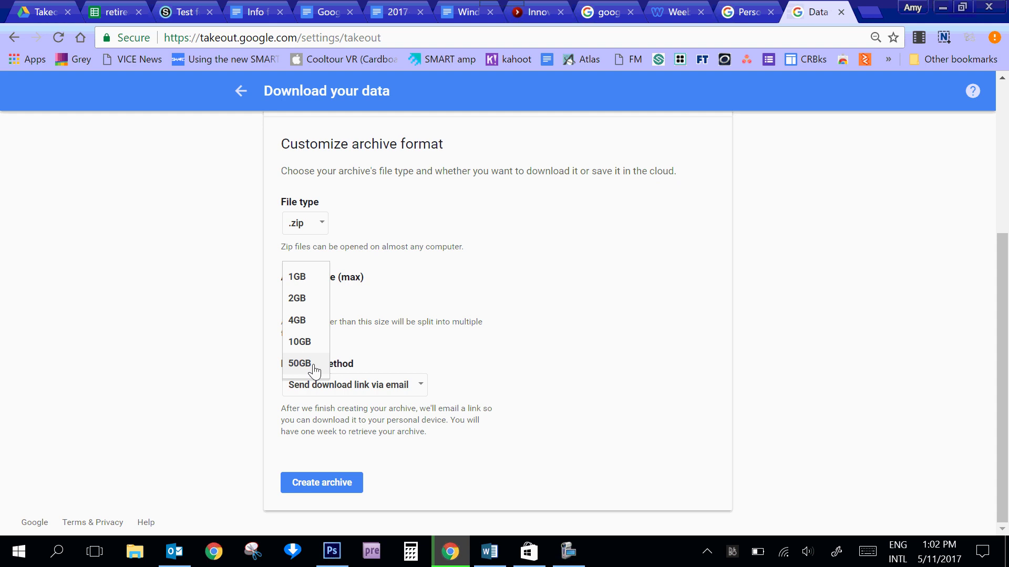
left_click(314, 347)
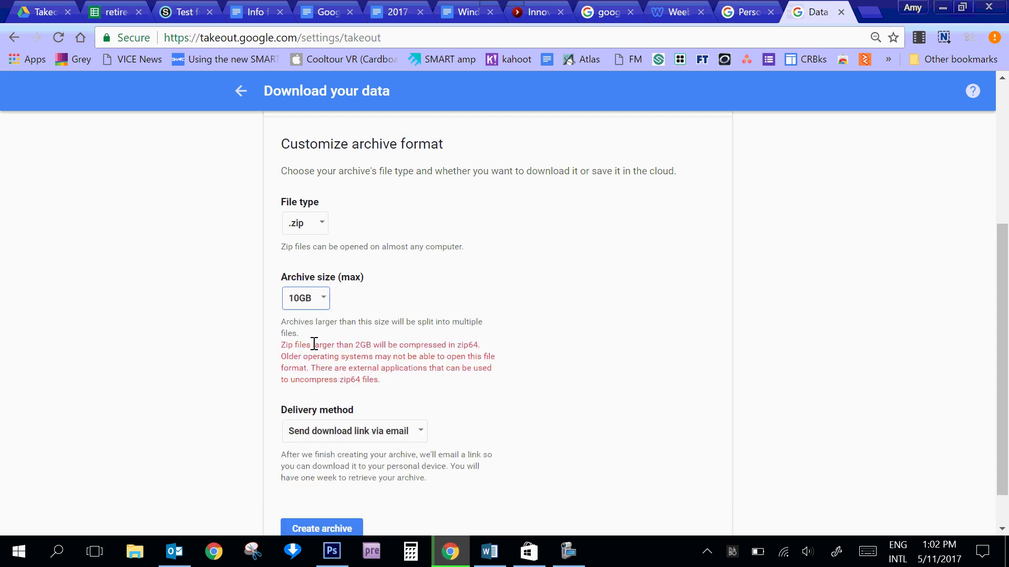
left_click(317, 301)
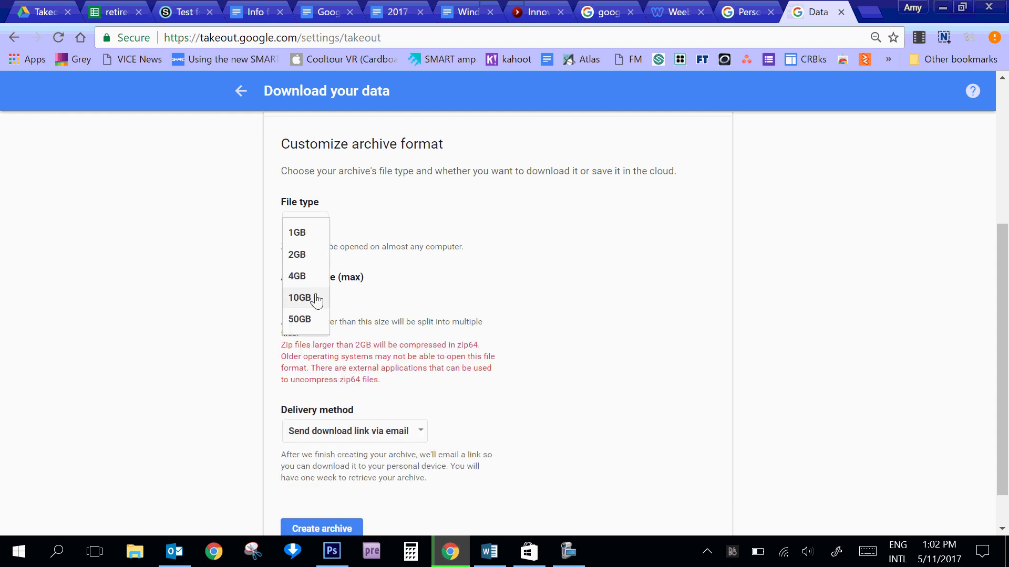
left_click(298, 255)
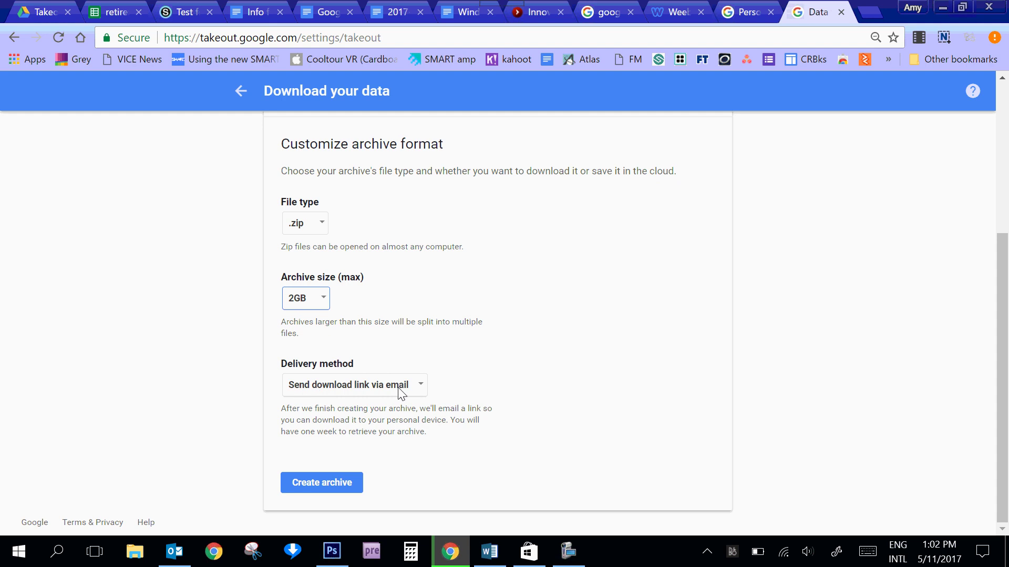
- Choose Add to Drive as the delivery method, then reopen the delivery choices
left_click(417, 386)
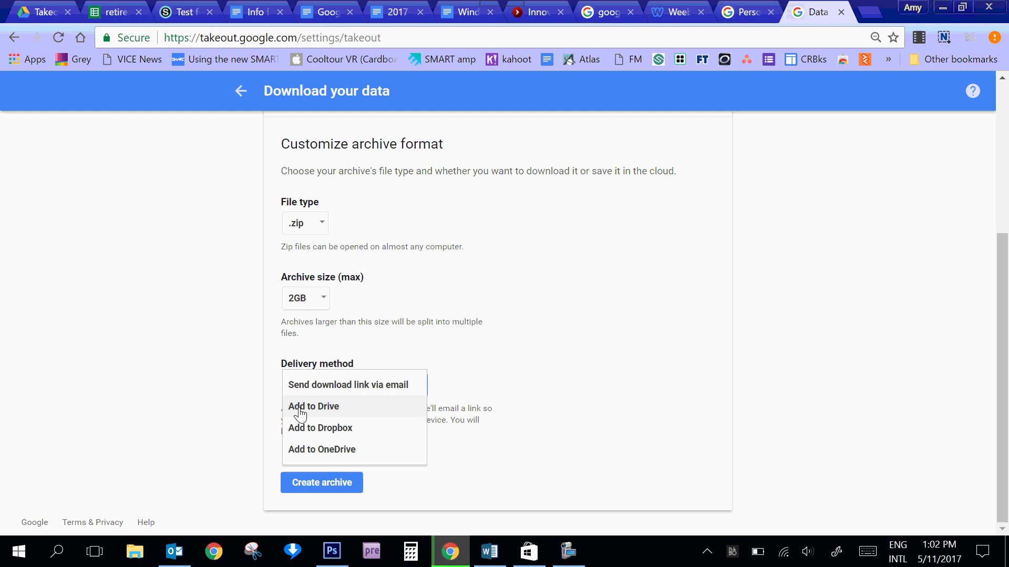
left_click(336, 409)
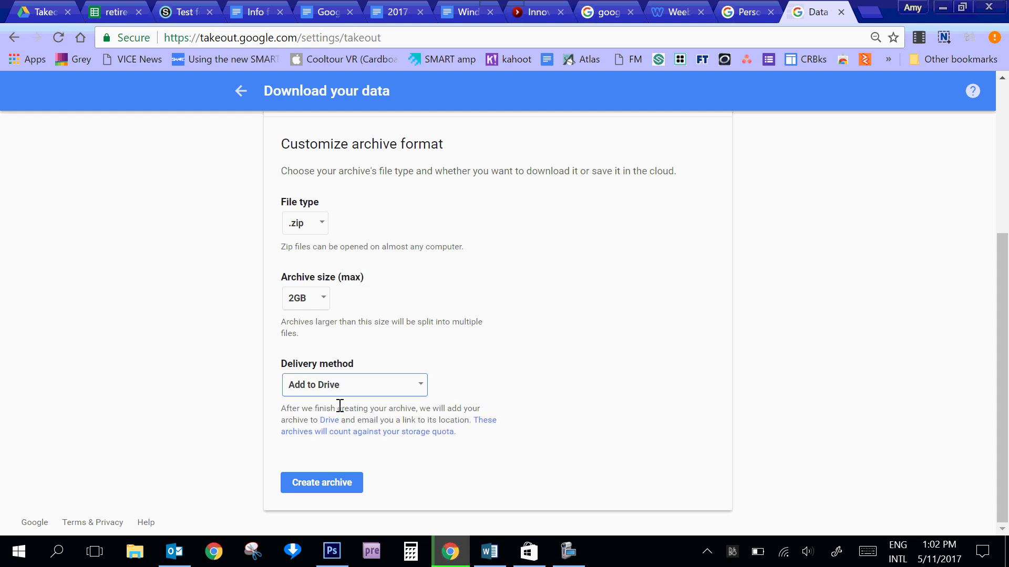
left_click(420, 390)
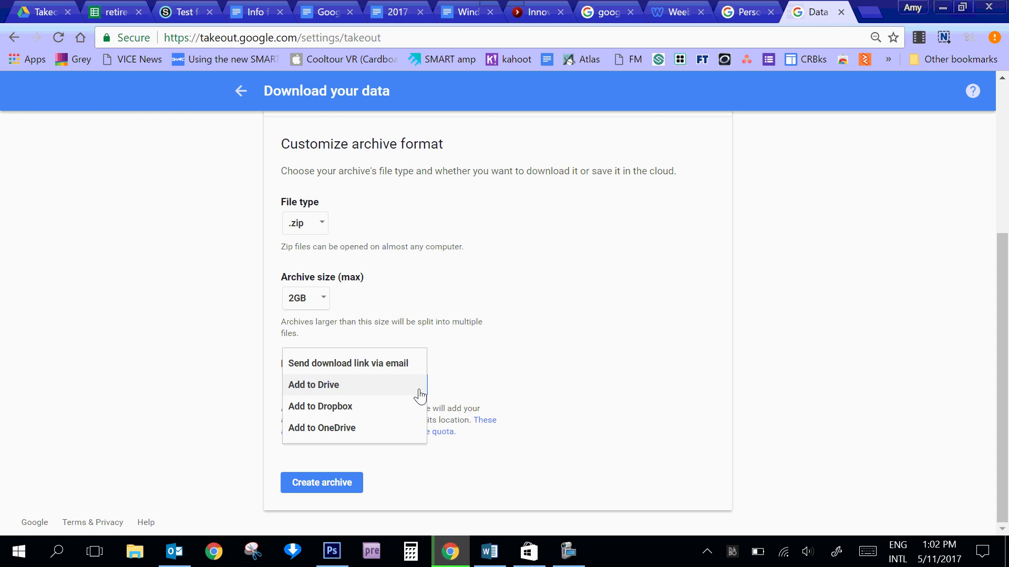
- Choose 'Send download link via email' delivery and create the 3-product archive
left_click(413, 373)
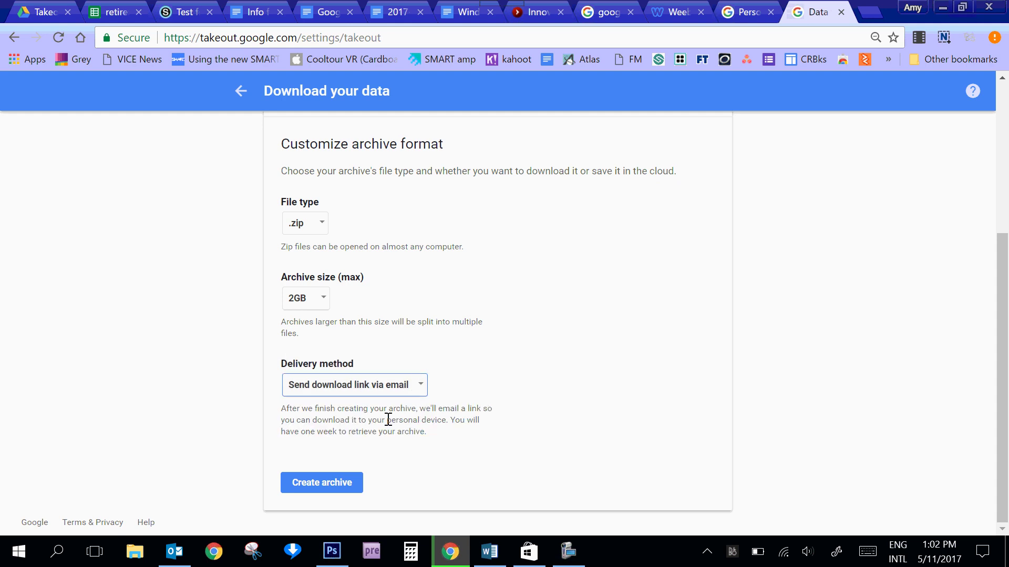
left_click(339, 486)
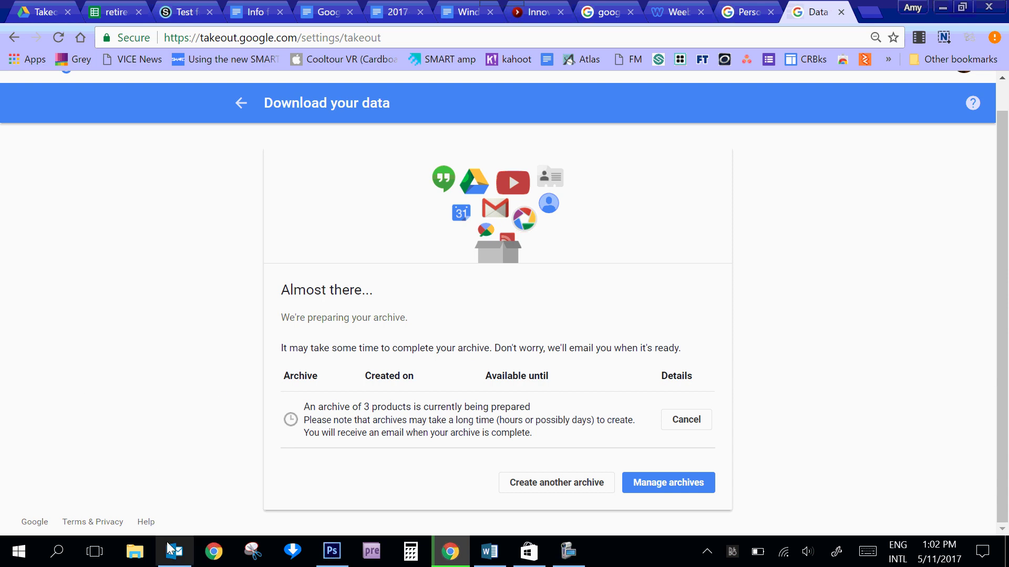
- Switch to Outlook for the 'Your Google data archive is ready' email
left_click(178, 562)
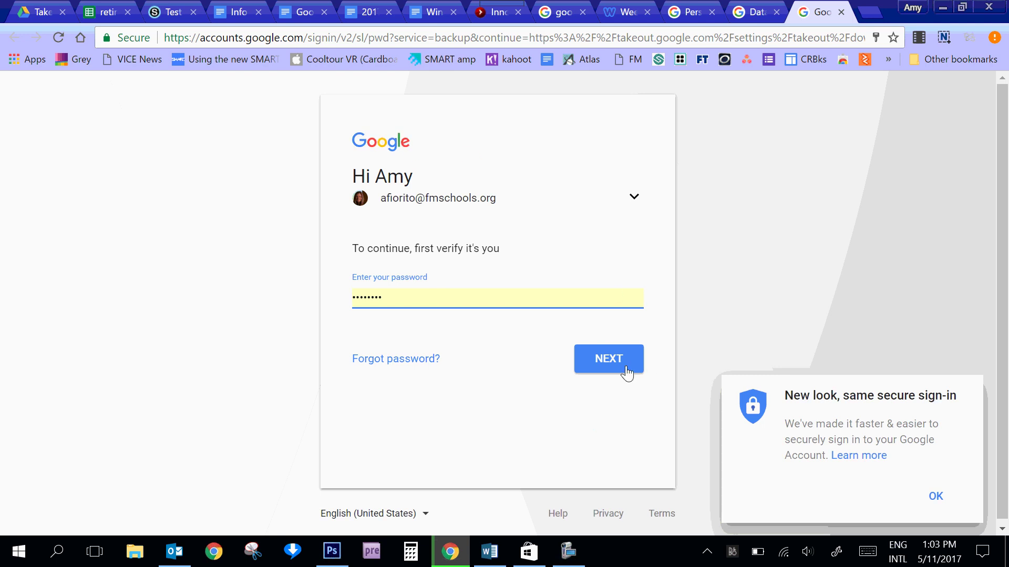
- Submit the account password, then re-enter it after the rejection and confirm
left_click(609, 368)
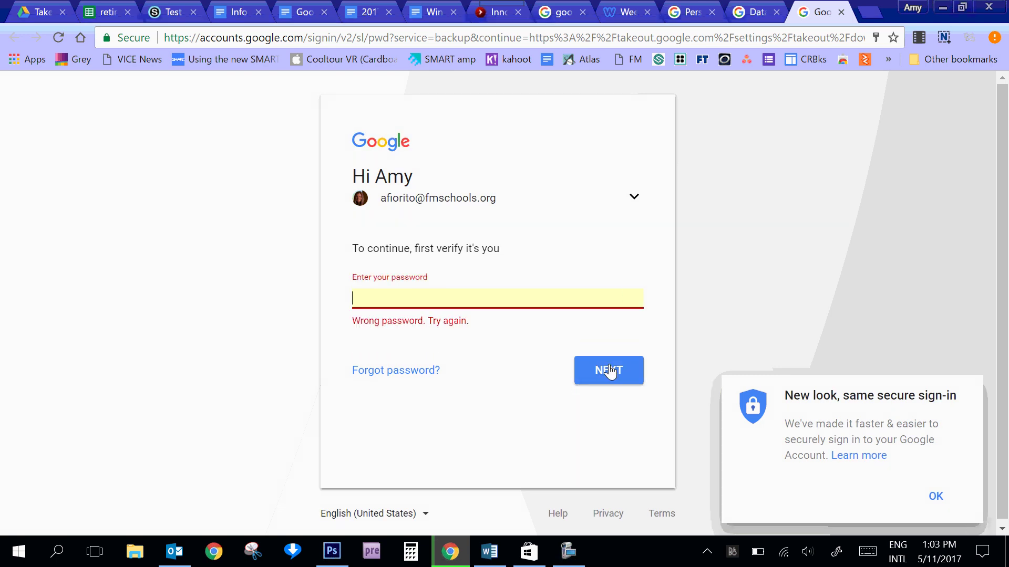
left_click(512, 293)
type("a")
key("Return")
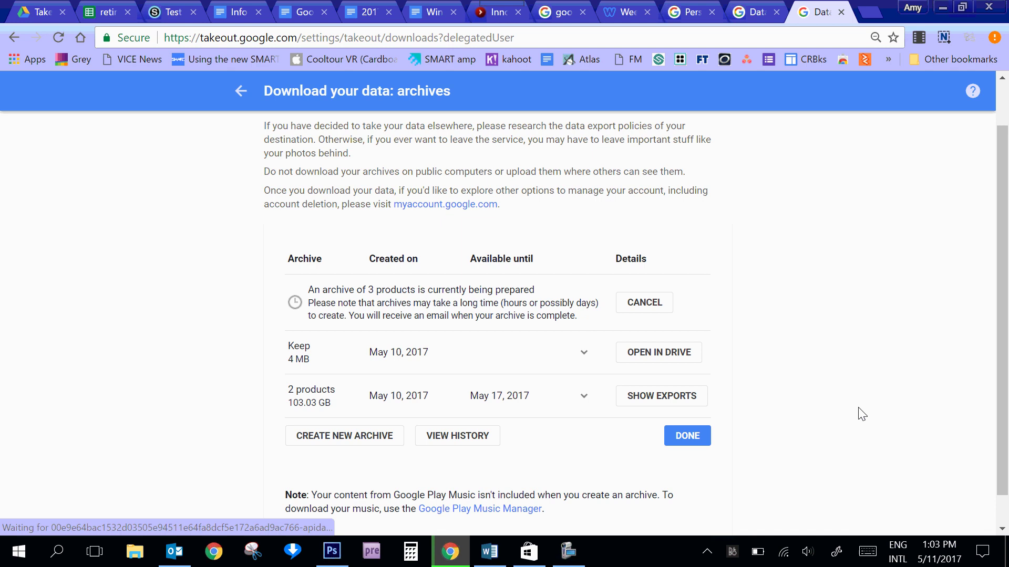
- Save archive part takeout-20170510T134316Z-002 to the Desktop
scroll(862, 414, "down", 1)
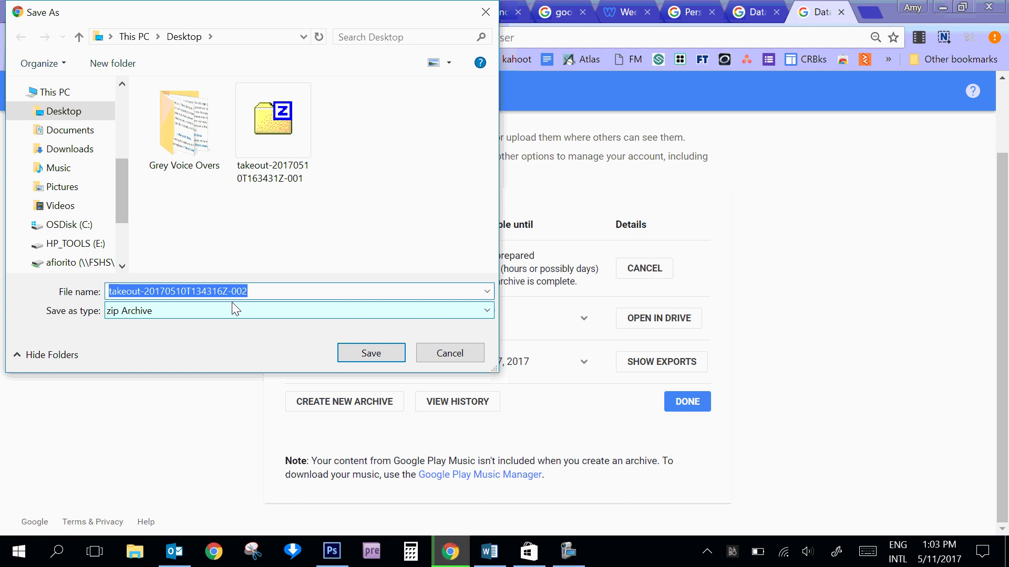
left_click(371, 354)
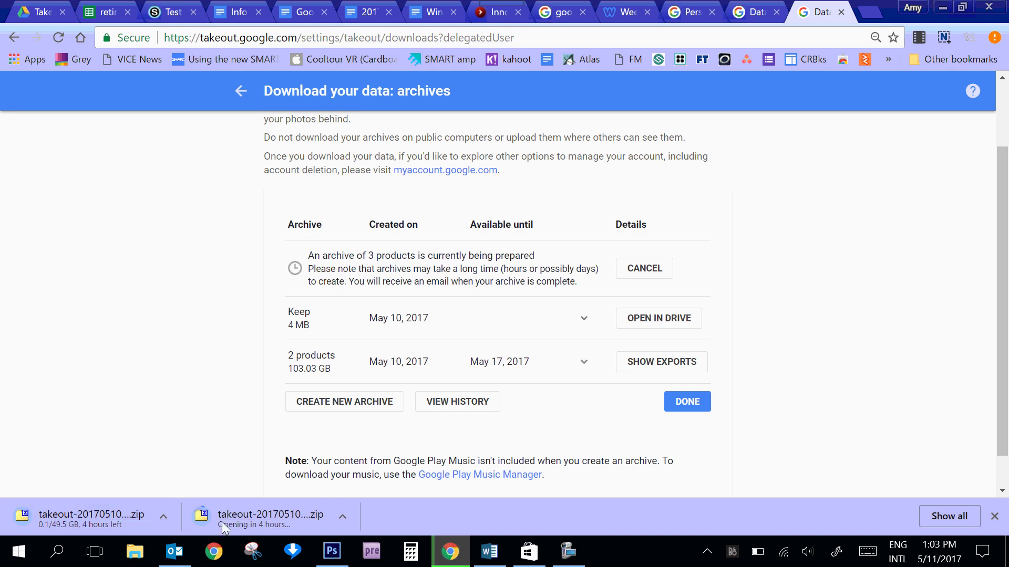
left_click(175, 552)
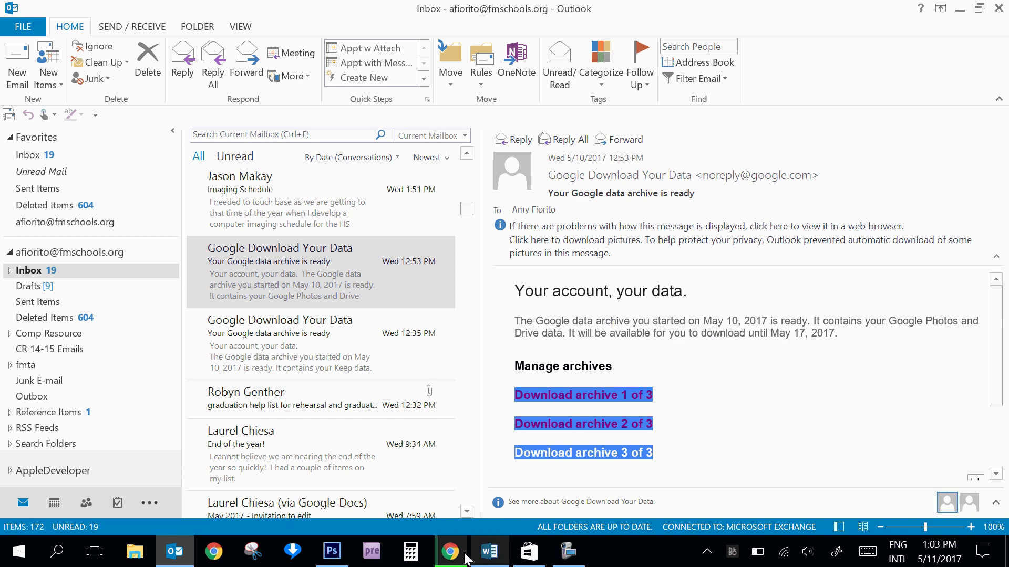
mouse_move(459, 561)
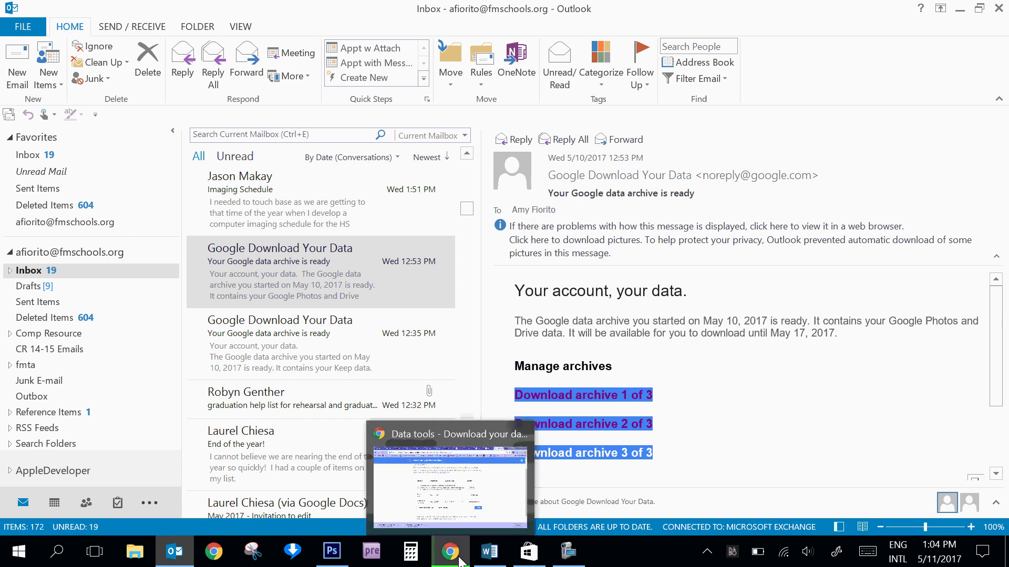
left_click(450, 551)
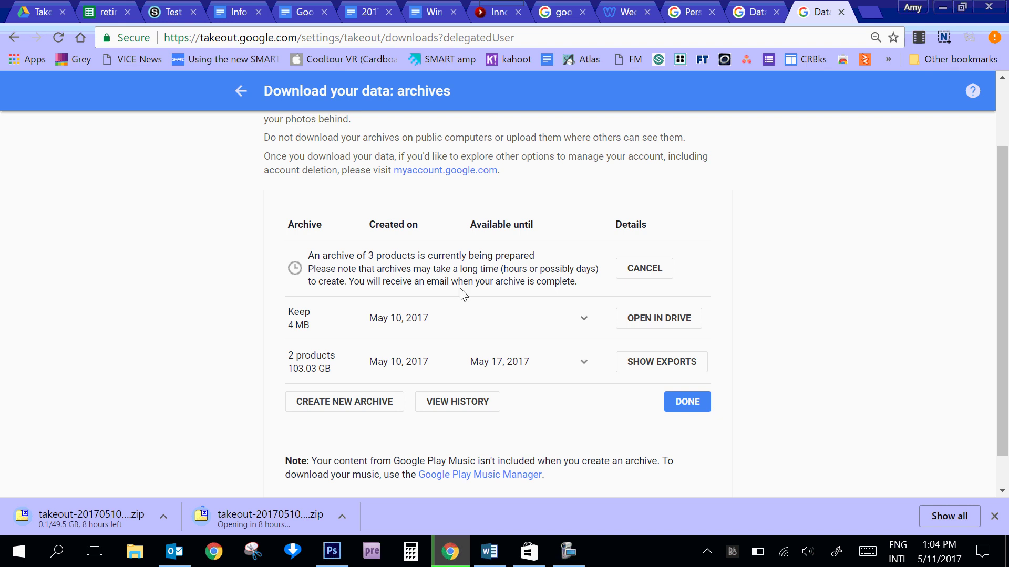
- Start another archive of Drive, Google Photos and Mail, delivered via Add to Drive
left_click(241, 89)
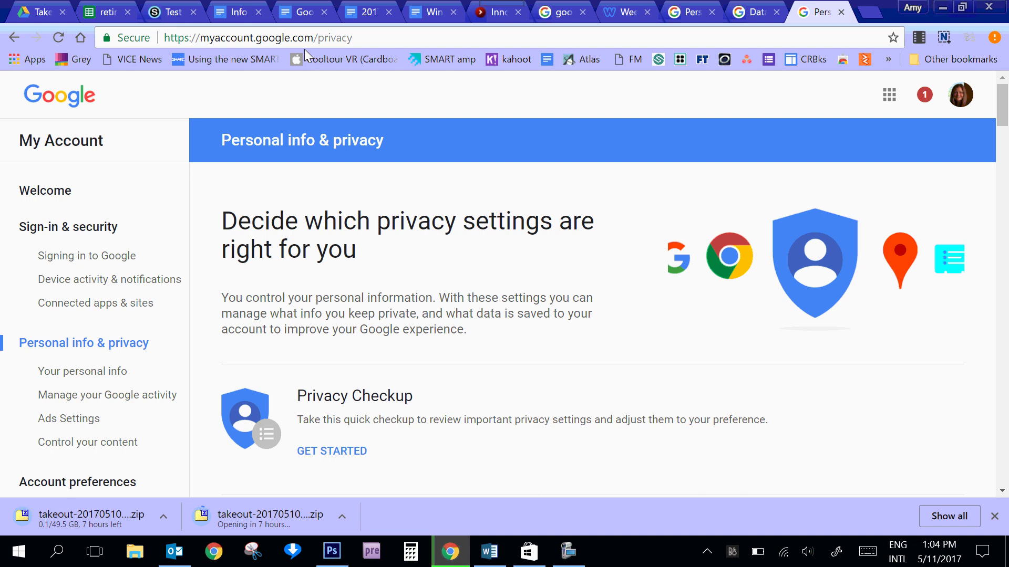
left_click(748, 12)
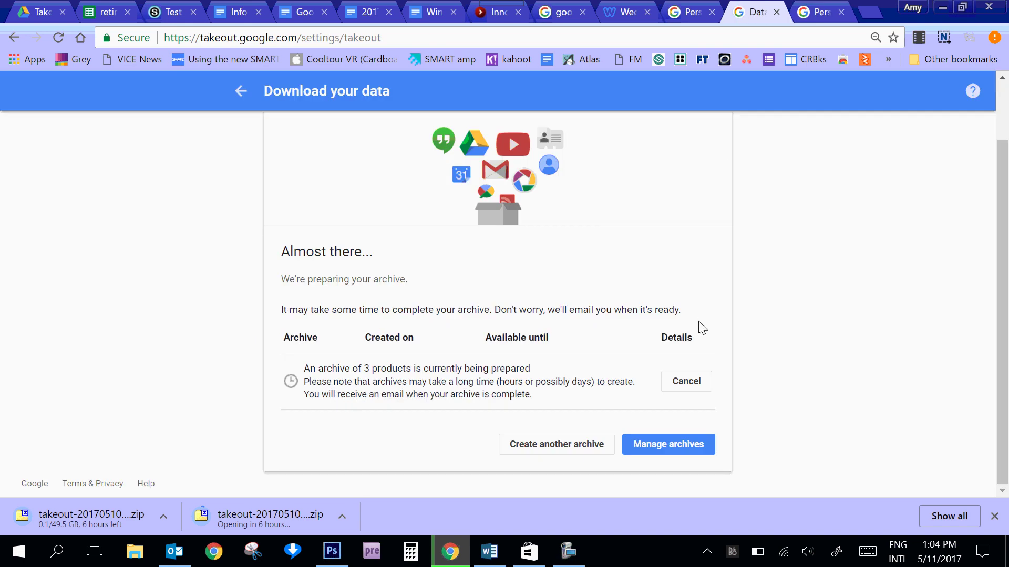
left_click(583, 446)
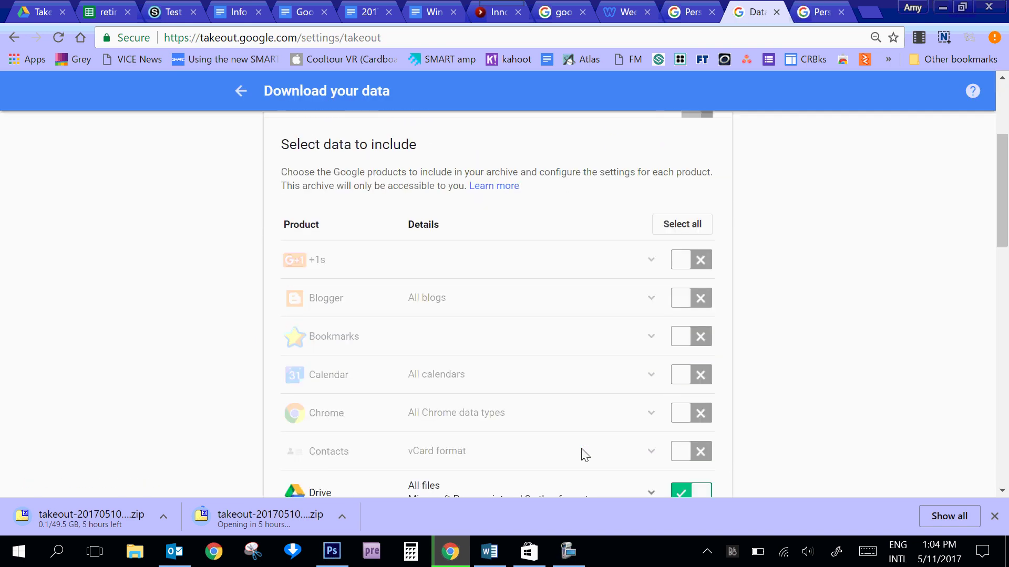
scroll(824, 373, "down", 4)
scroll(824, 374, "down", 10)
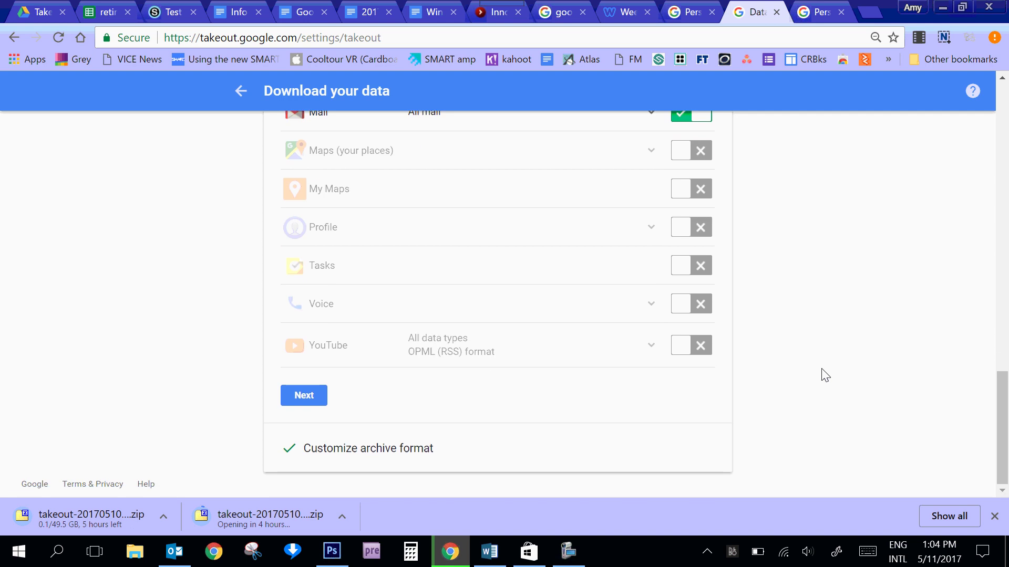
left_click(307, 398)
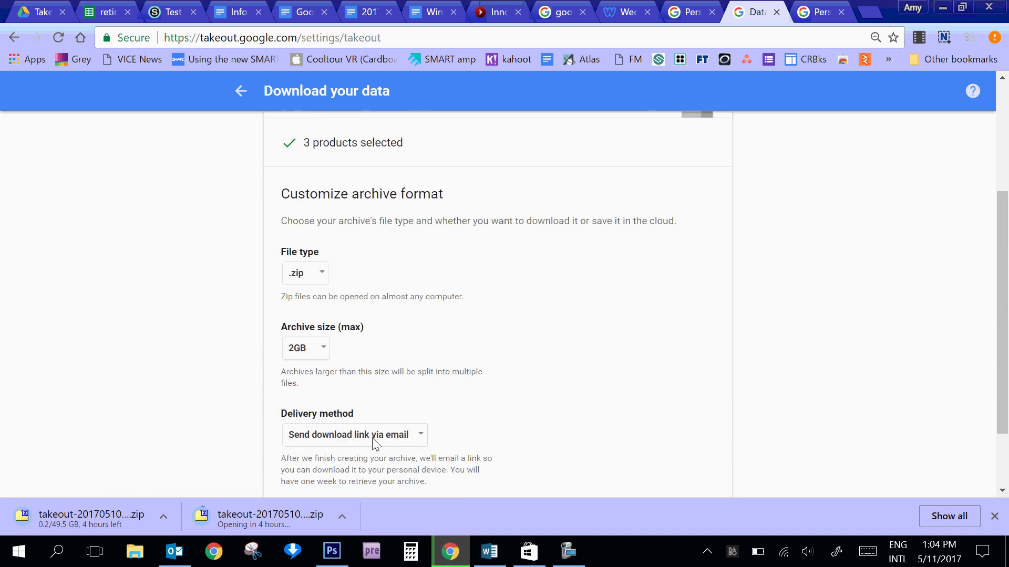
left_click(376, 440)
left_click(368, 446)
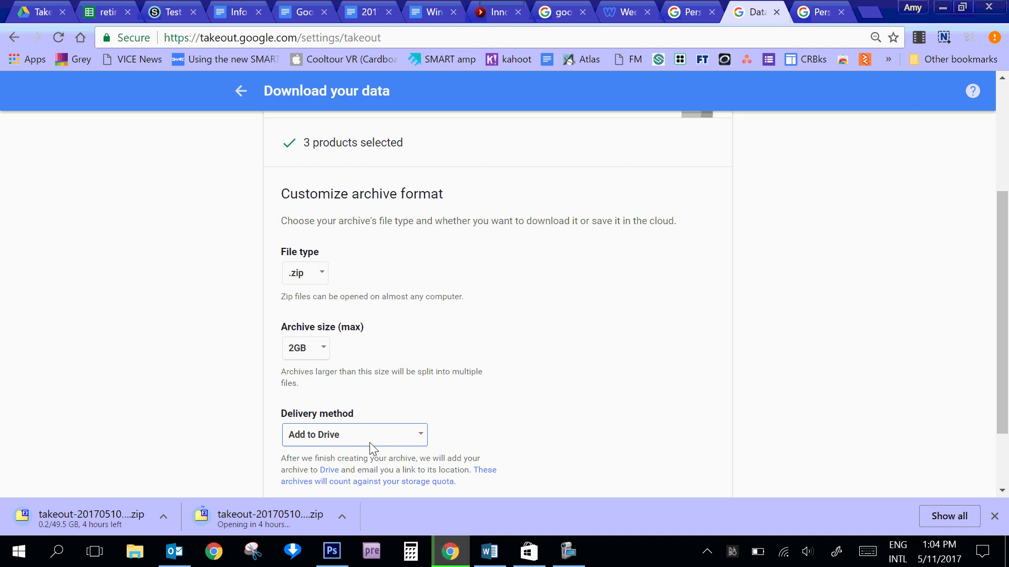
- Download takeout-20170510T163431Z-001.zip from My Drive's Takeout folder to the Desktop
left_click(44, 12)
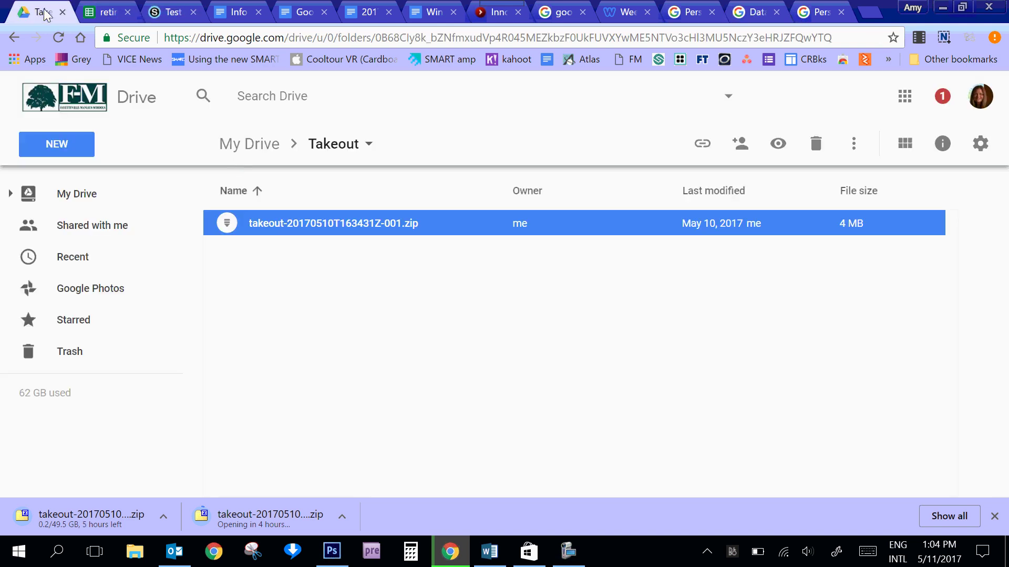
left_click(252, 146)
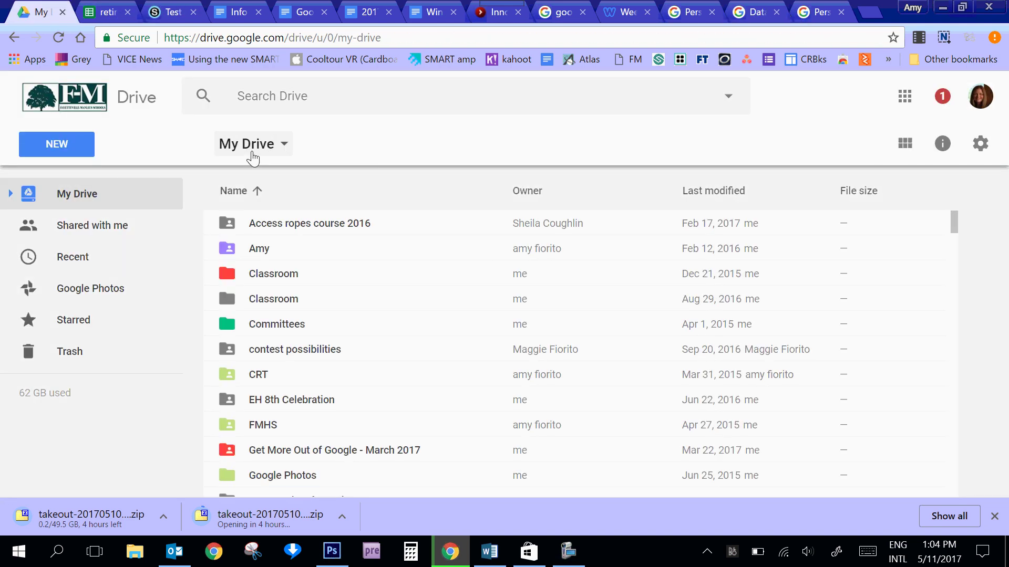
scroll(451, 446, "down", 10)
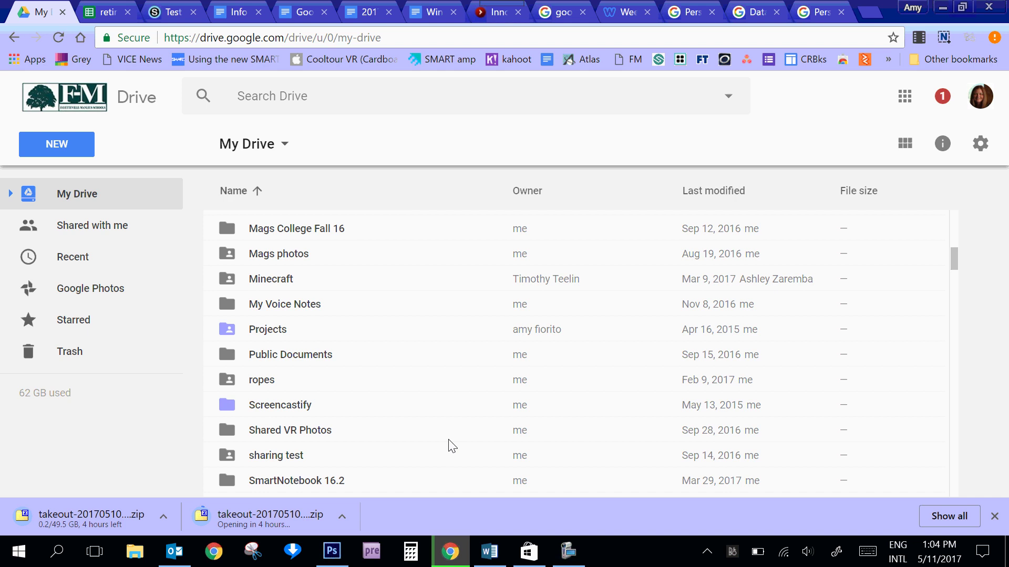
scroll(451, 446, "down", 3)
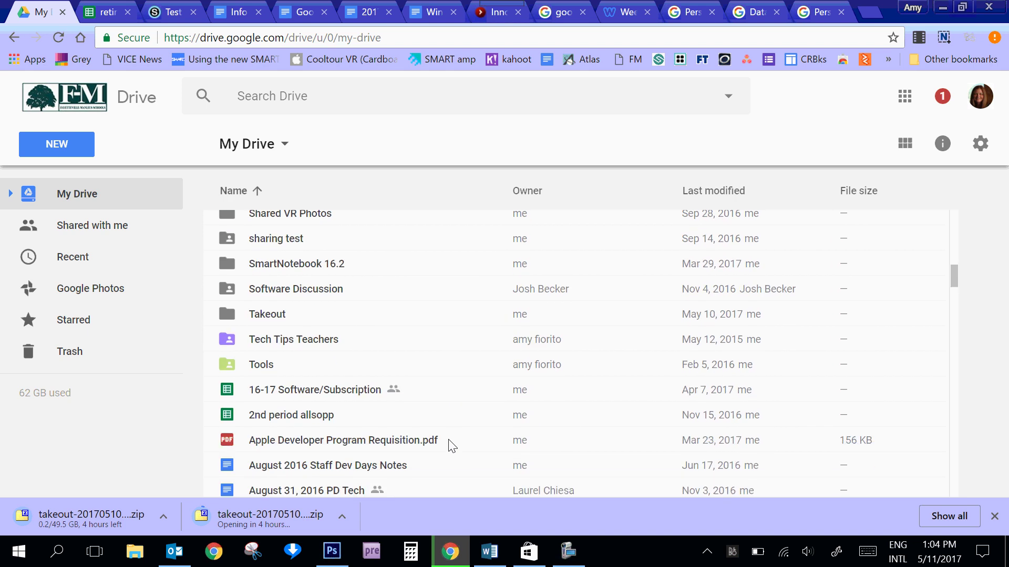
double_click(257, 317)
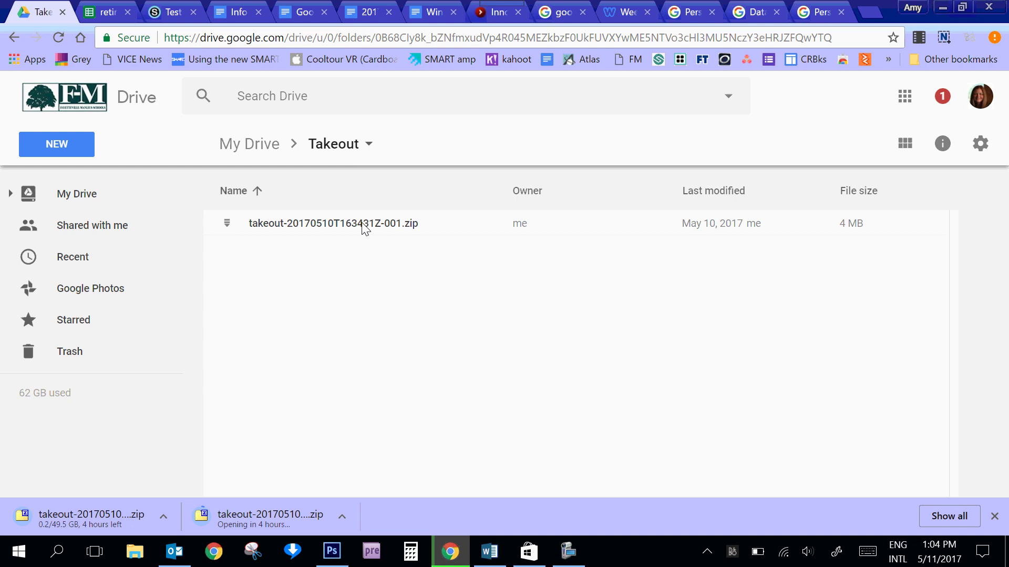
right_click(361, 224)
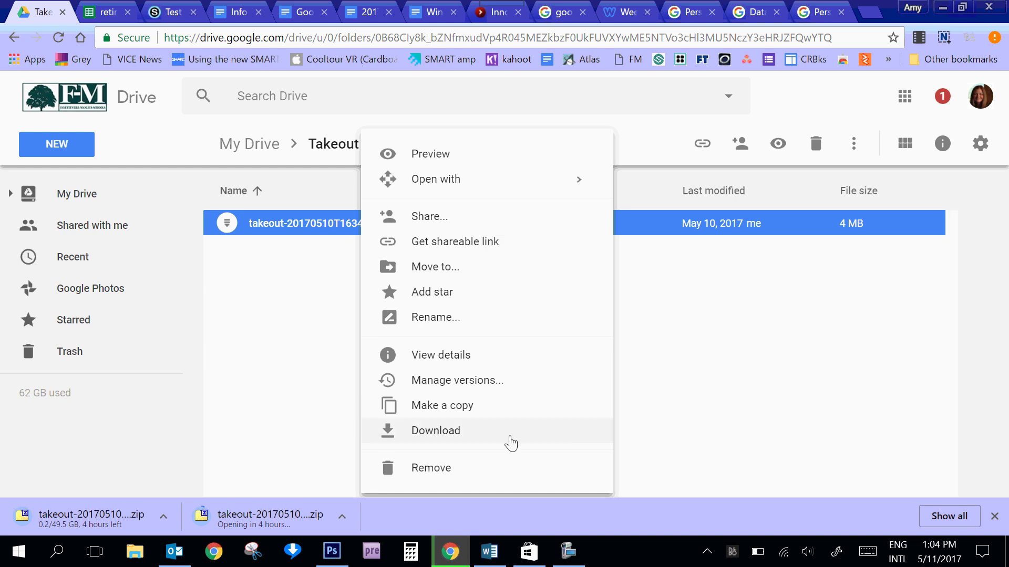
left_click(510, 443)
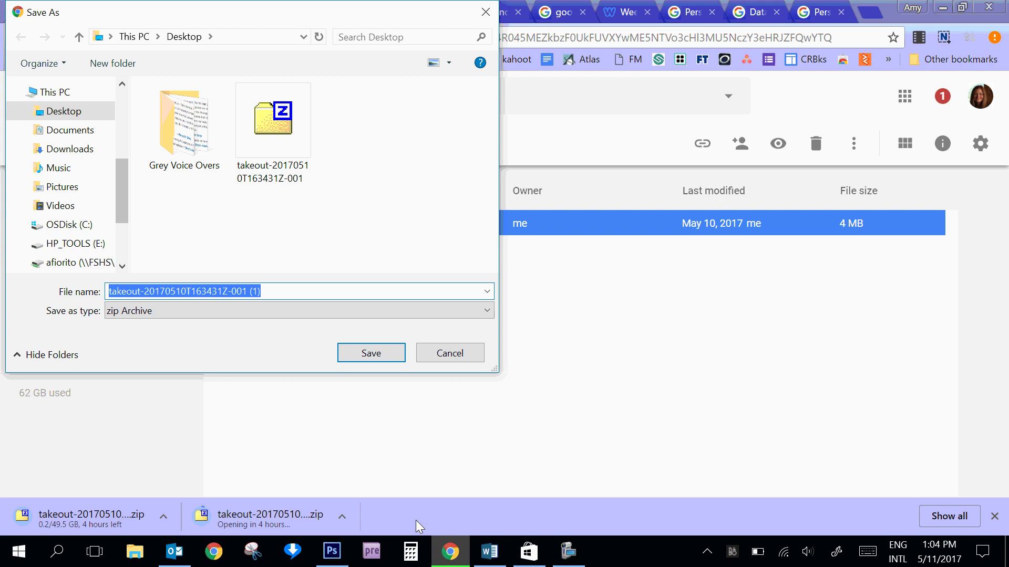
left_click(382, 355)
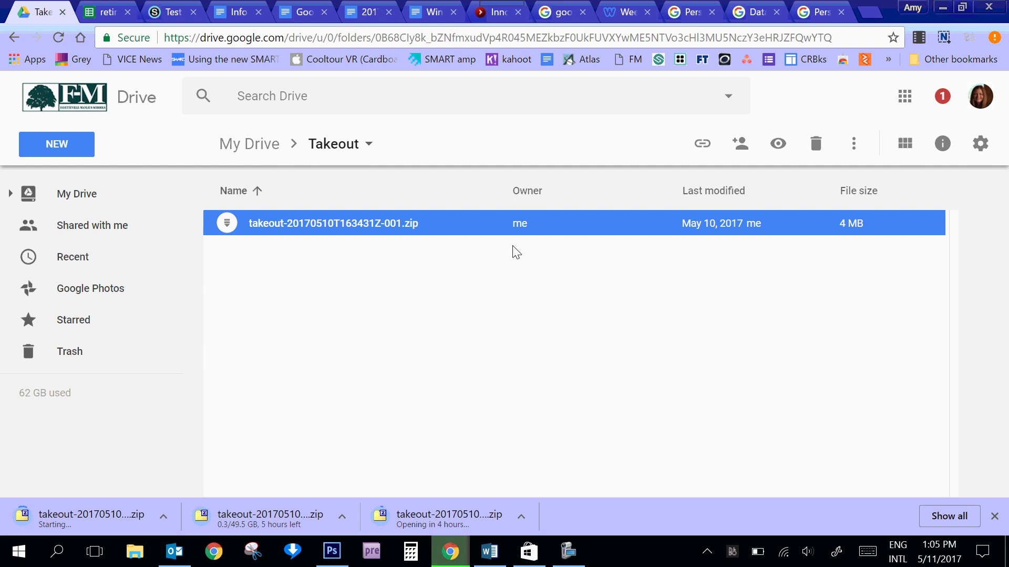
- Minimize Chrome and Outlook, and move the zip icon right on the desktop
left_click(942, 7)
left_click(961, 11)
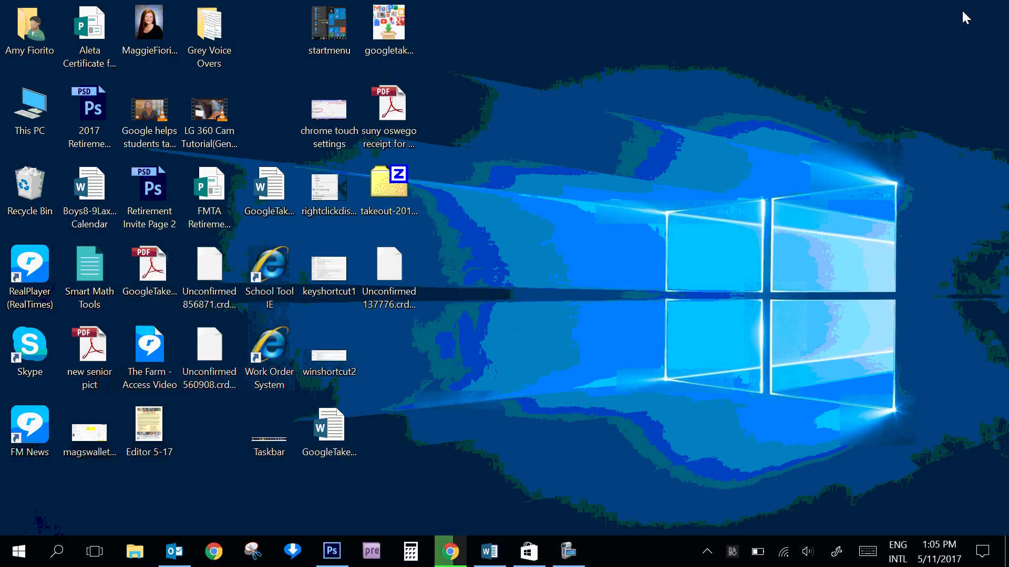
left_click_drag(396, 187, 516, 187)
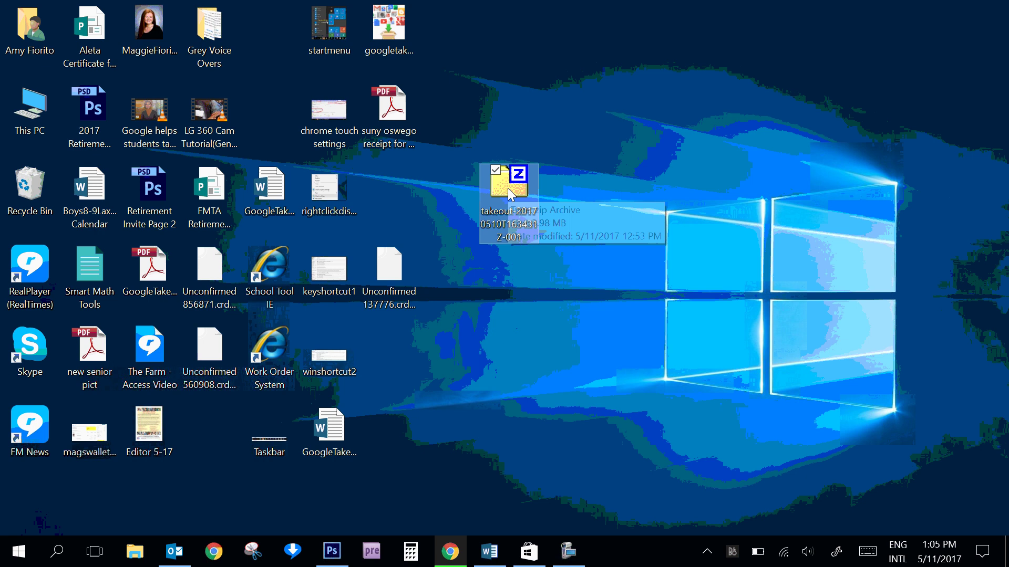
- Open takeout-20170510T163431Z-001.zip in 7-Zip and enter its Takeout folder
double_click(508, 189)
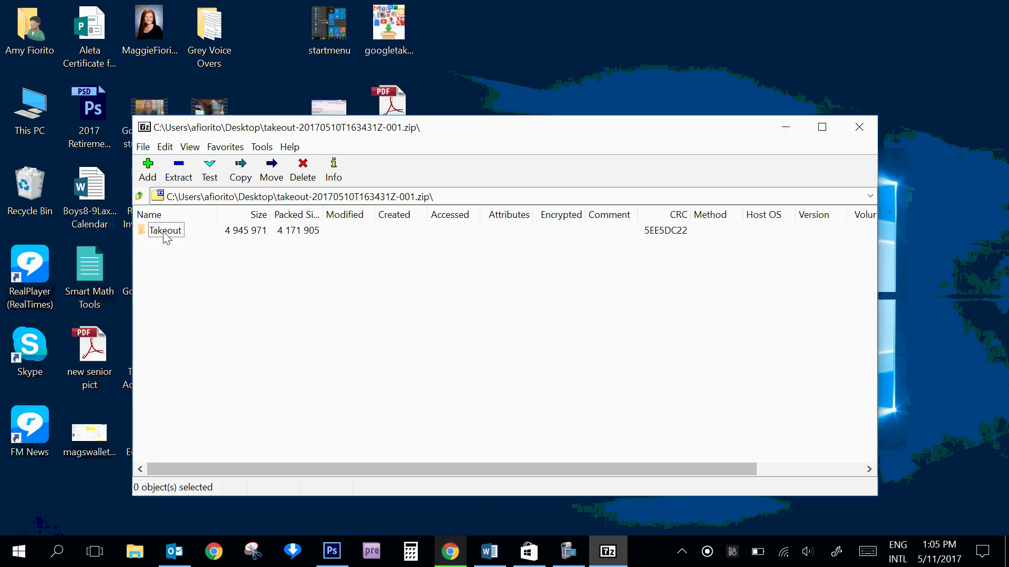
double_click(163, 232)
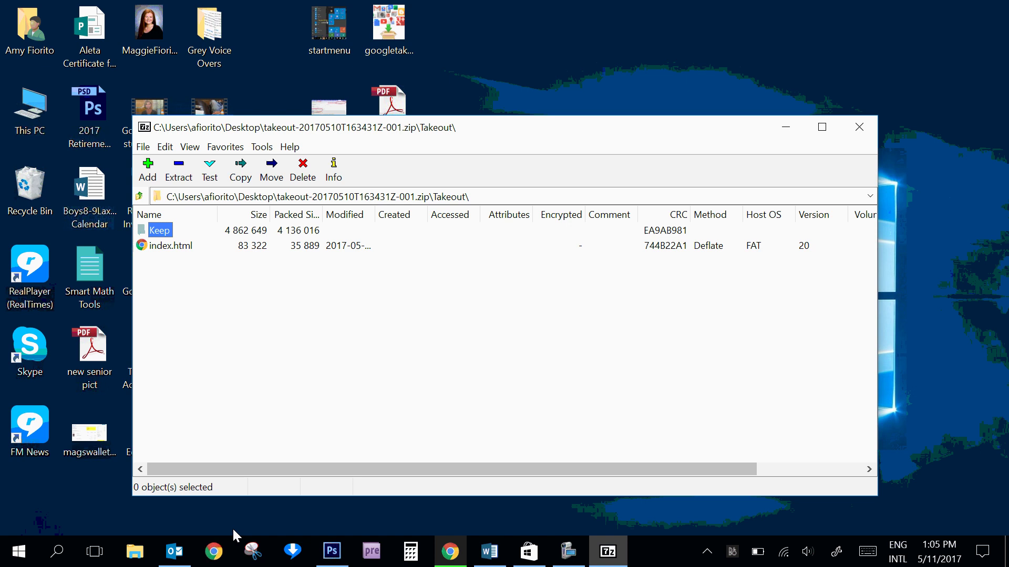
left_click(569, 551)
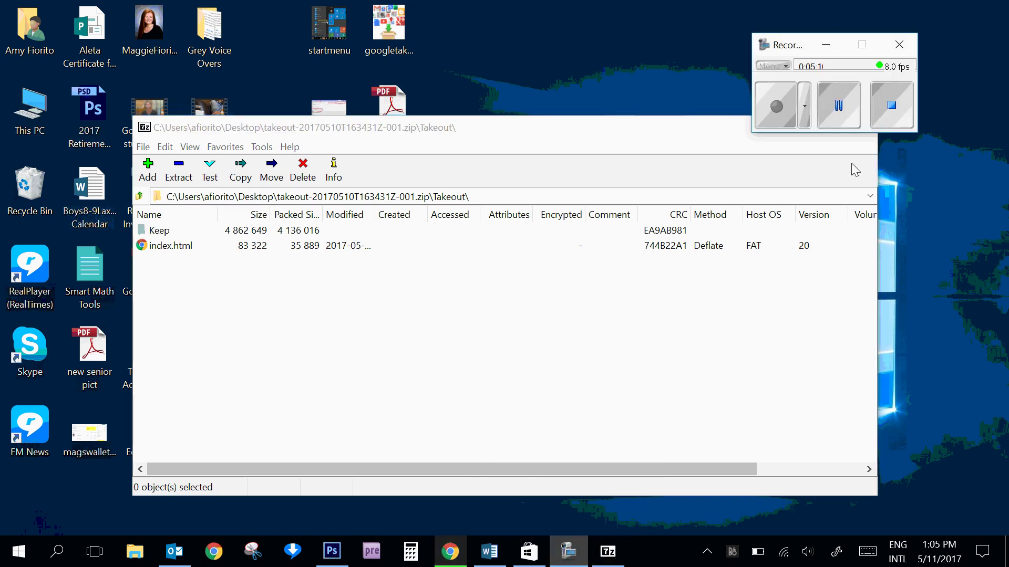